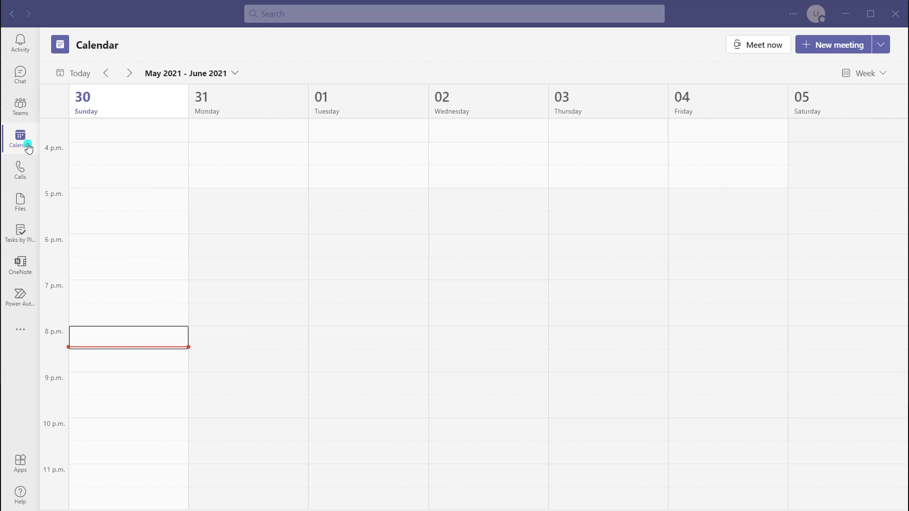
Step: Start a new webinar from the New meeting dropdown in Calendar
left_click(881, 45)
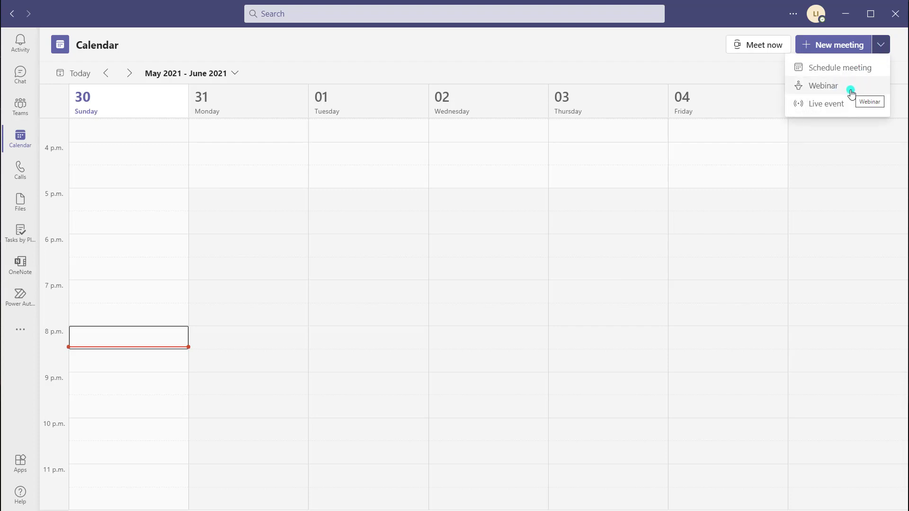
left_click(850, 93)
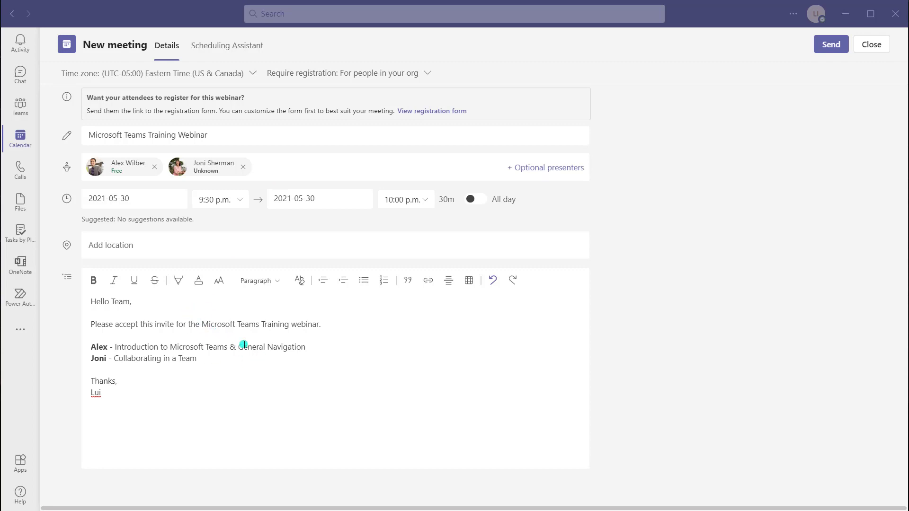
Step: Open the Require registration options to pick For people in your org
left_click(306, 83)
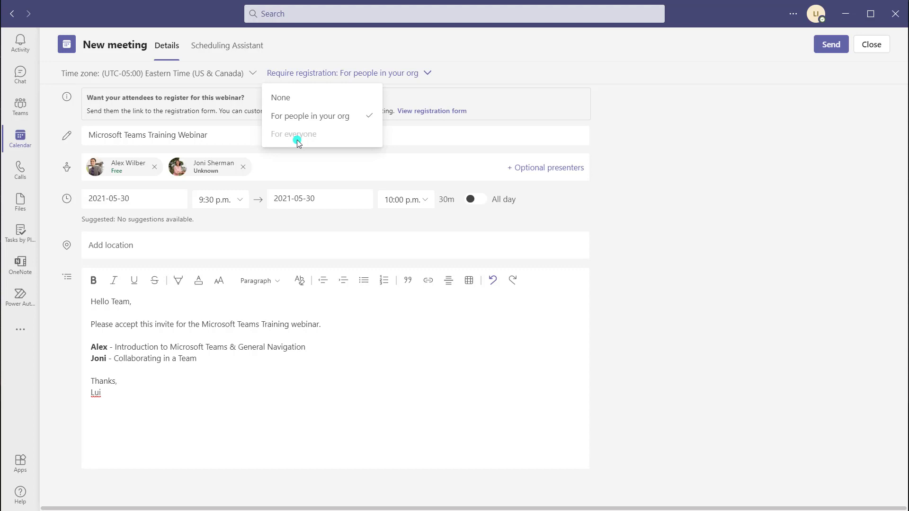
left_click(297, 137)
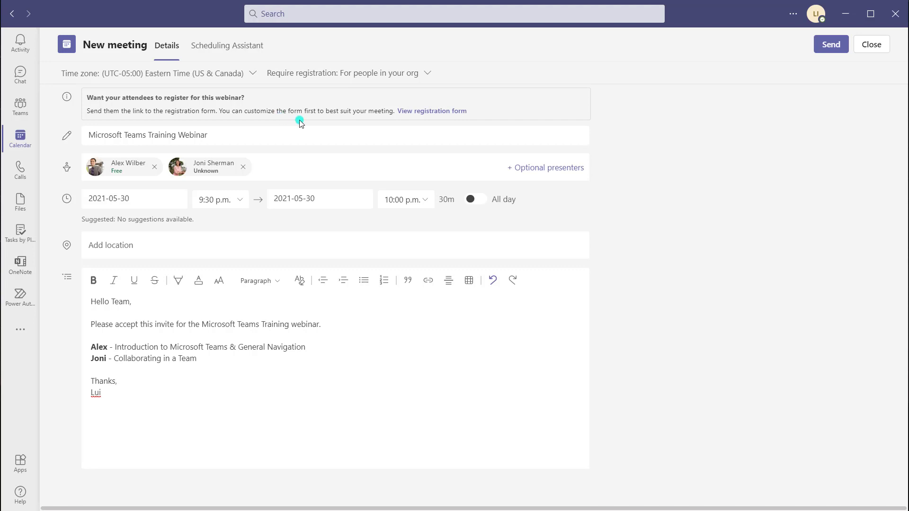
left_click(413, 113)
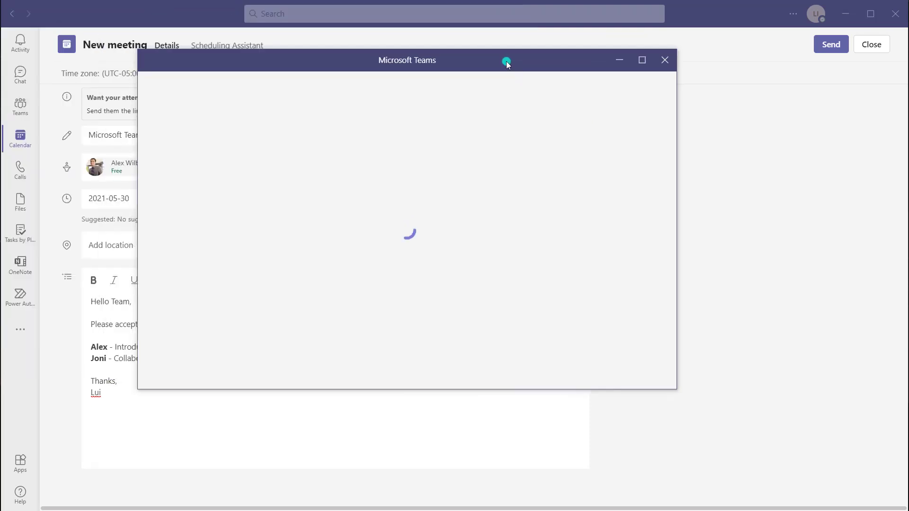
Step: Reposition and enlarge the registration form window, then add a speaker entry
left_click_drag(507, 61, 498, 62)
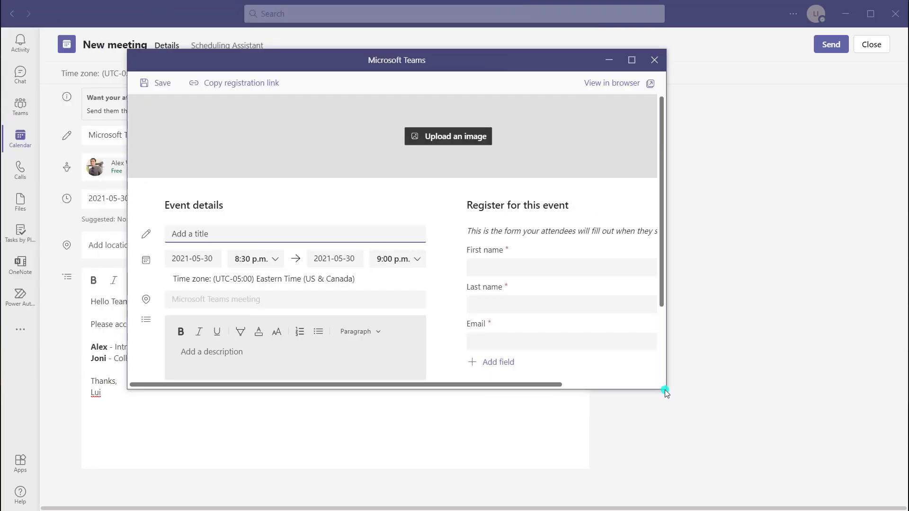
left_click_drag(665, 392, 896, 496)
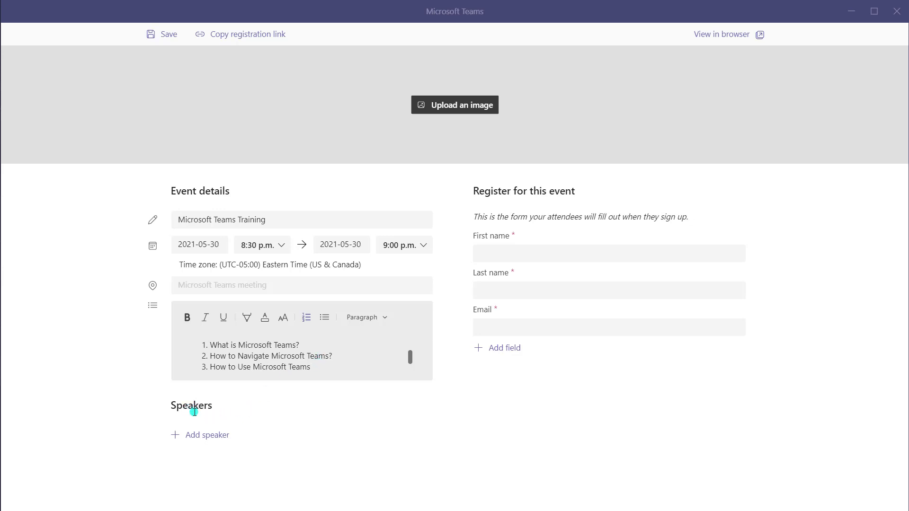
left_click(204, 438)
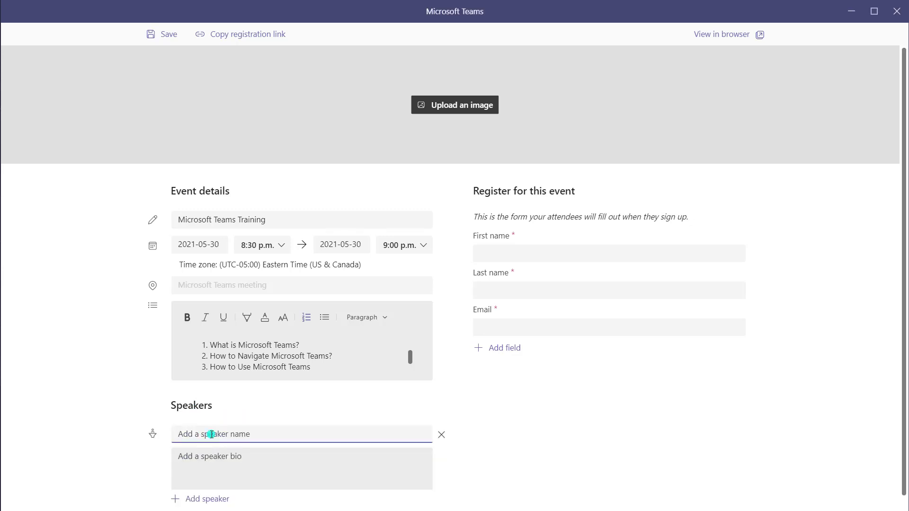
Step: Enter the speaker's name and bio 'An Awesome MS Teams Training Consultant', removing the extra empty speaker
type("Alex Wilber")
left_click(216, 456)
type("An Awesome MS Teams Training Consultant")
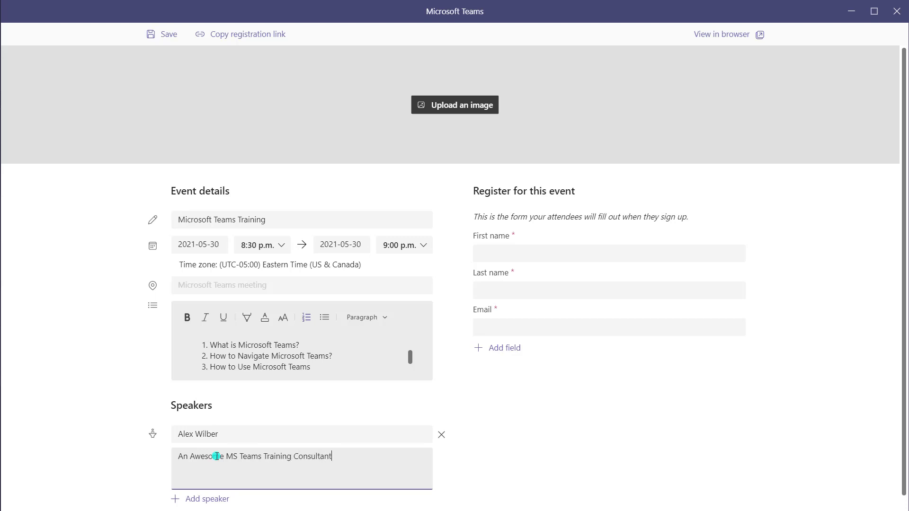
scroll(222, 457, "down", 1)
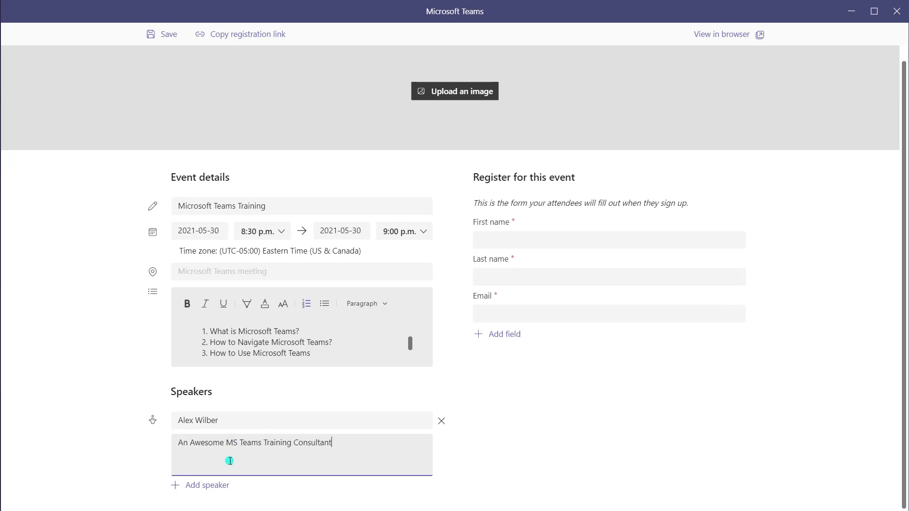
left_click(216, 487)
scroll(224, 484, "down", 3)
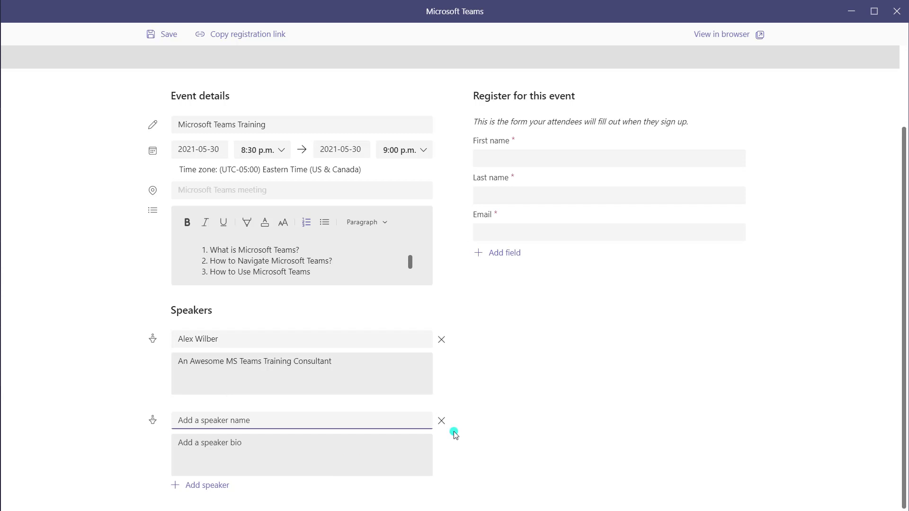
left_click(442, 422)
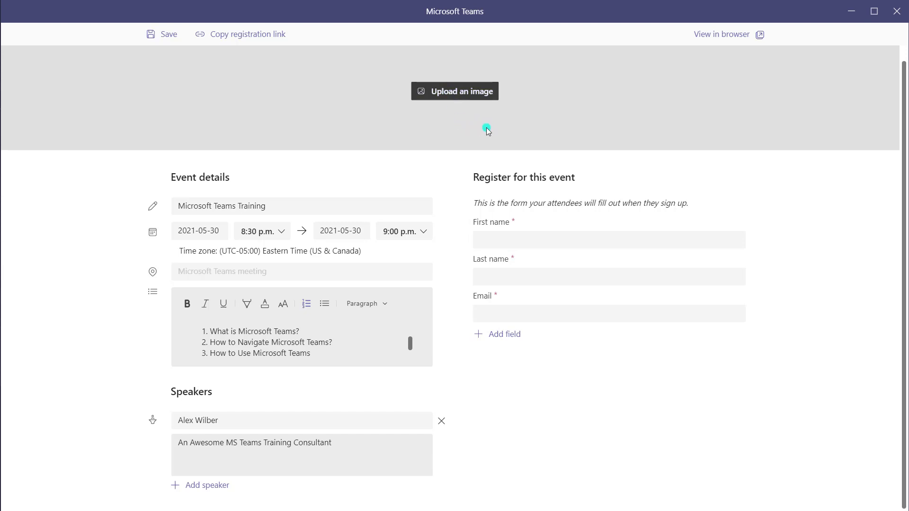
Step: Upload the Microsoft Teams Training thumbnail as the form banner, zoomed to fill the width
left_click(457, 94)
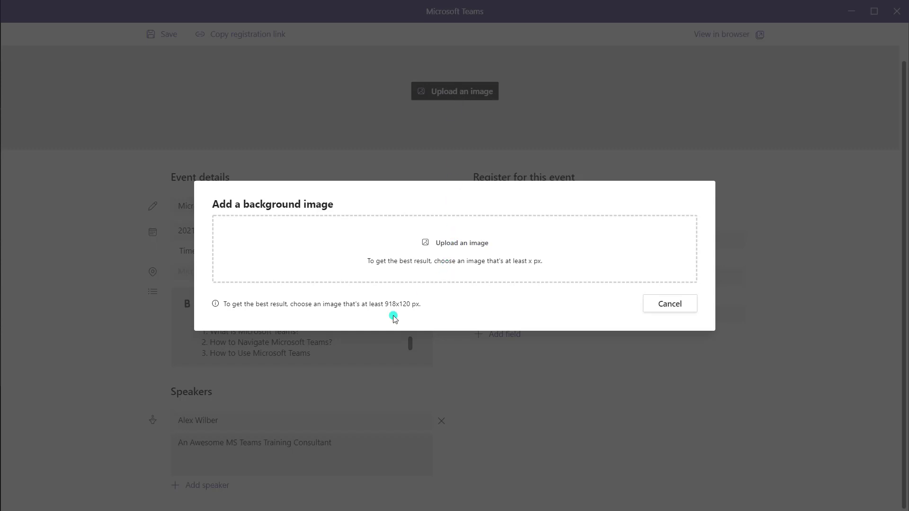
left_click_drag(385, 305, 405, 307)
left_click(460, 304)
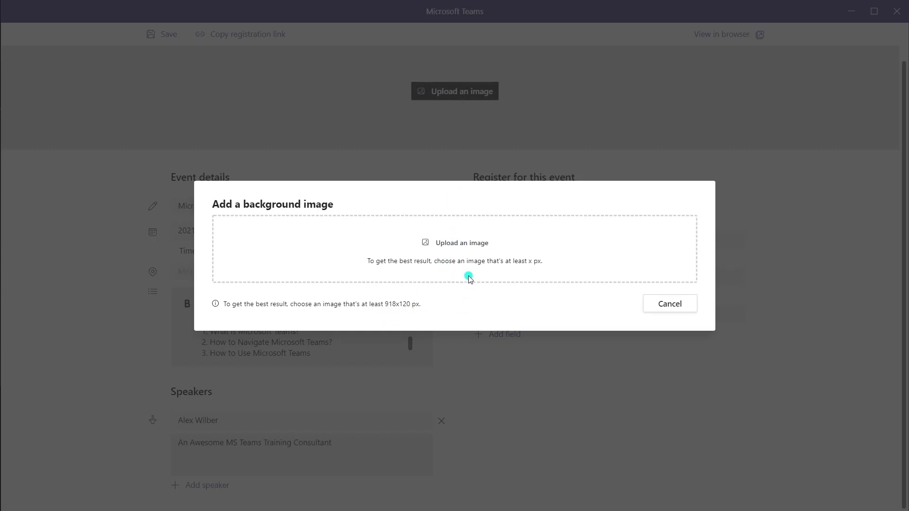
left_click(461, 245)
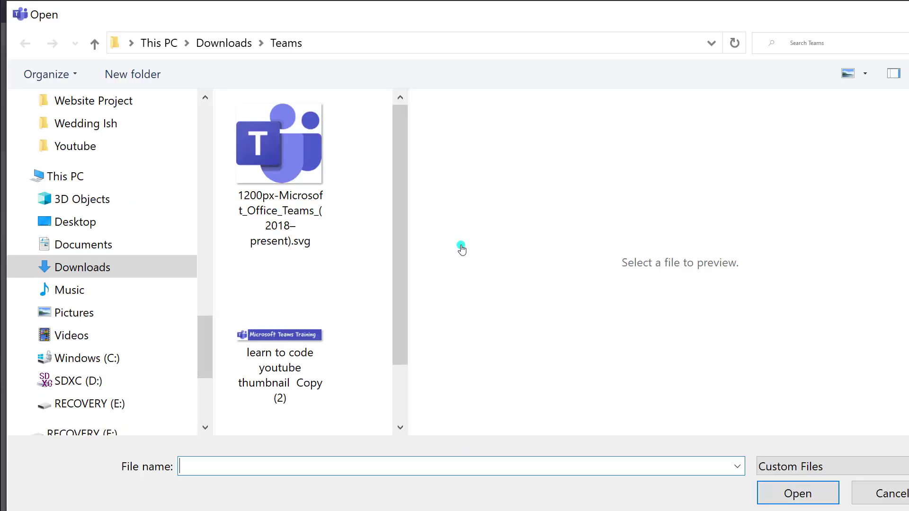
double_click(282, 339)
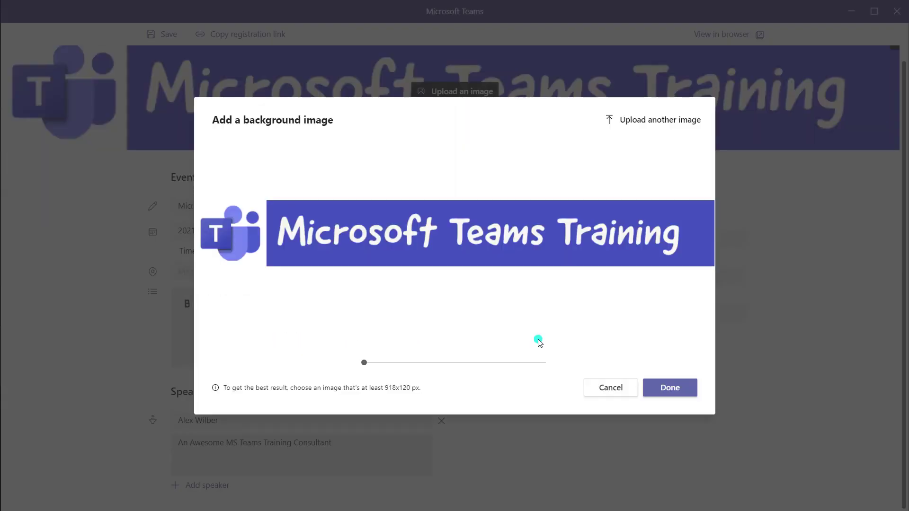
mouse_move(363, 365)
left_mouse_down()
mouse_move(390, 366)
mouse_move(357, 369)
left_mouse_up()
left_click(662, 389)
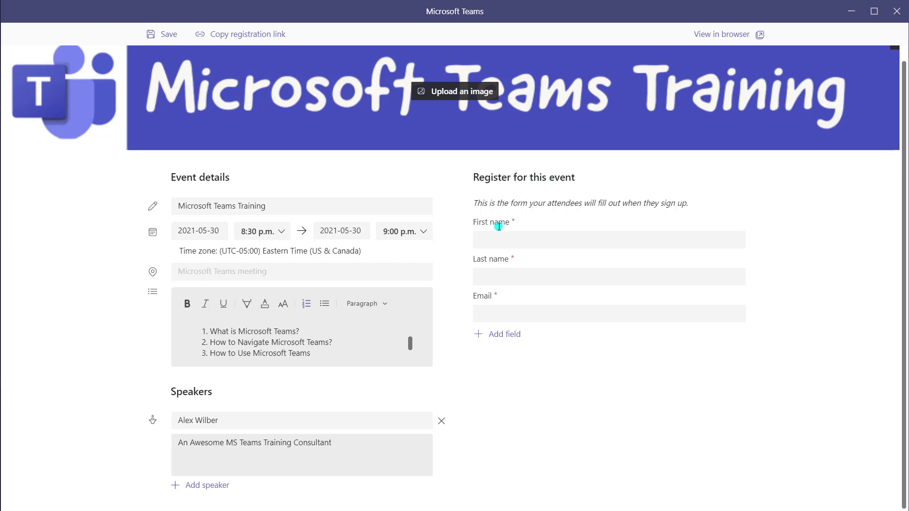
Step: Add a required Choice question 'How familiar are you with Microsoft Teams?'
left_click(504, 336)
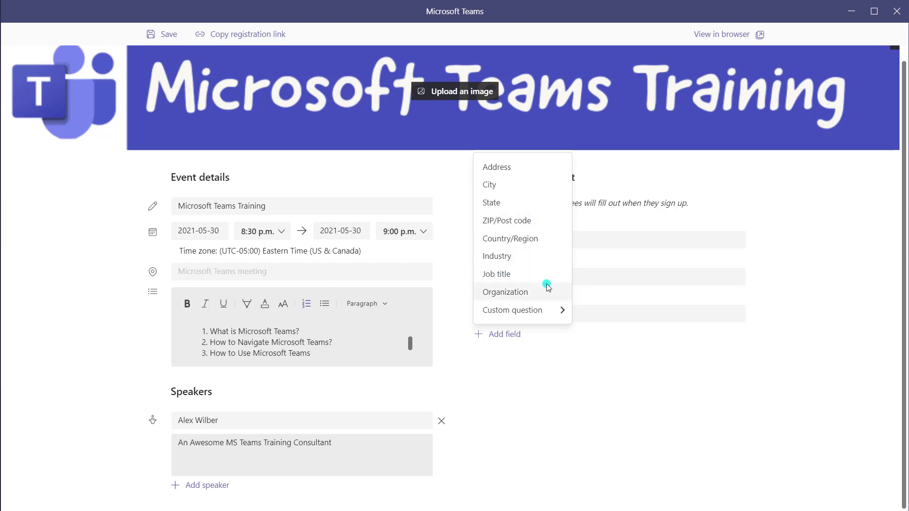
left_click(516, 313)
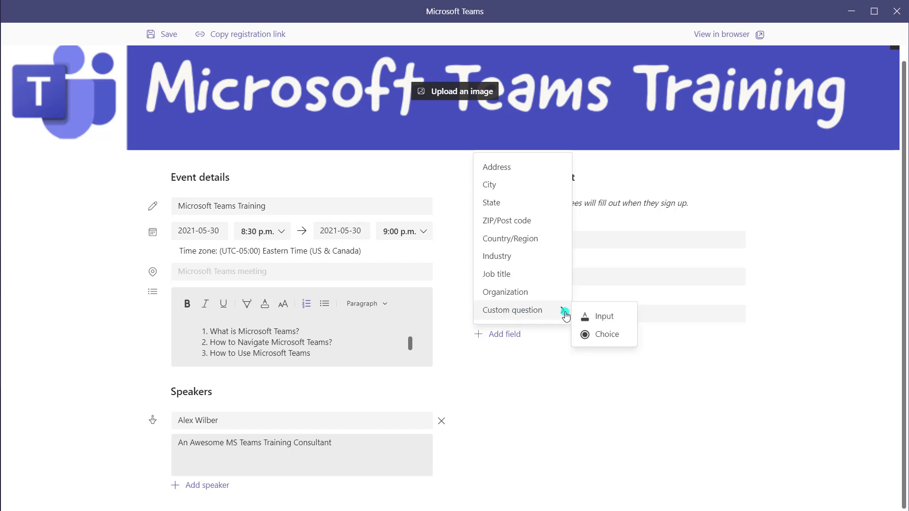
left_click(601, 339)
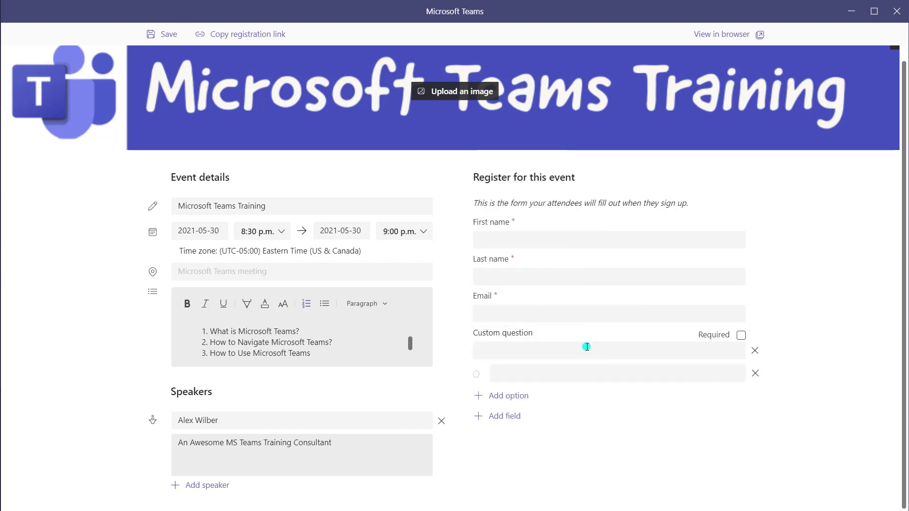
left_click(587, 346)
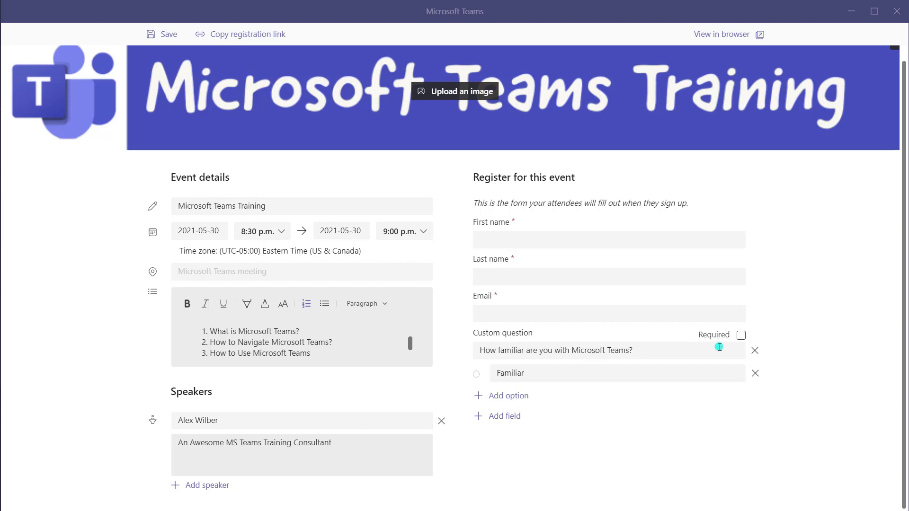
left_click(741, 336)
left_click(741, 337)
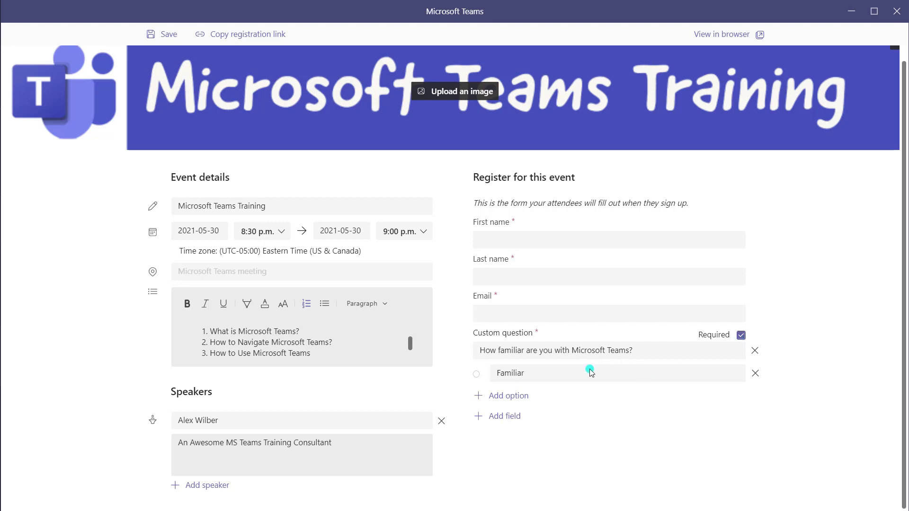
Step: Give the question answer options Familiar and UnFamiliar, then save the form
left_click(508, 402)
double_click(532, 380)
left_click(515, 396)
type("UnFamiliar")
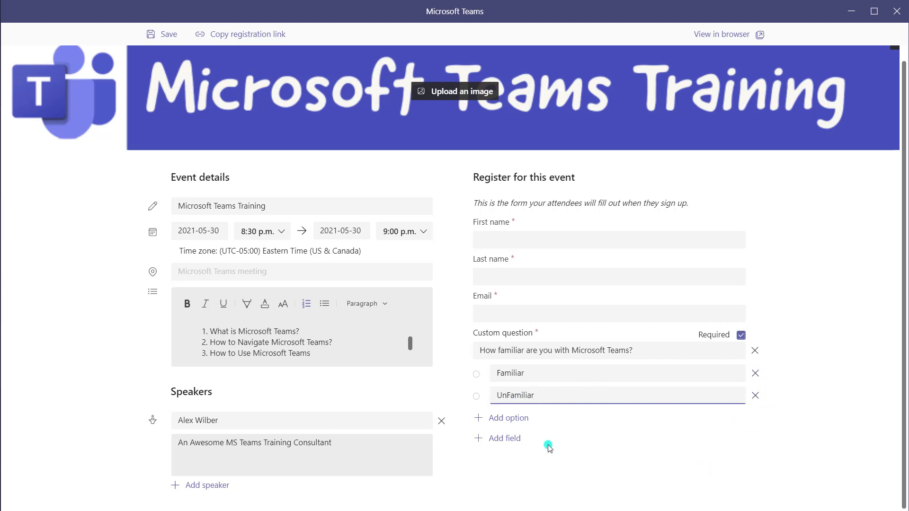
left_click(505, 439)
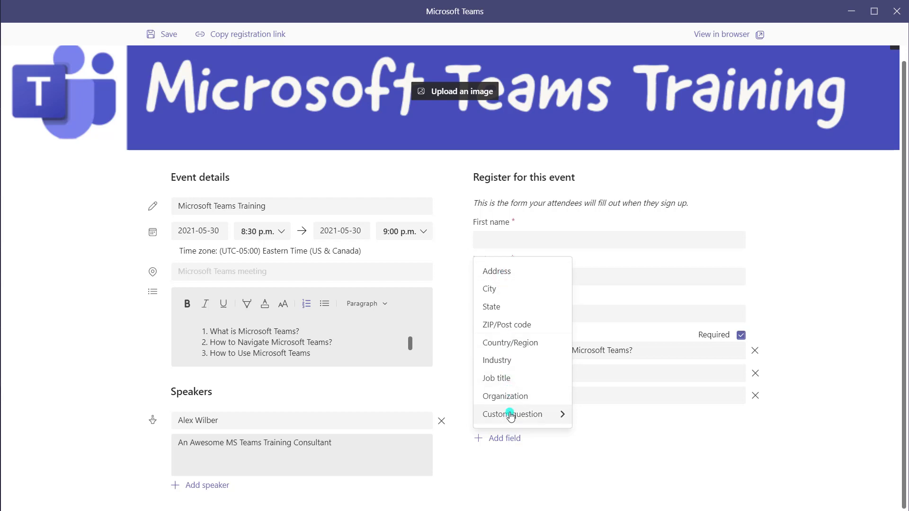
left_click(635, 434)
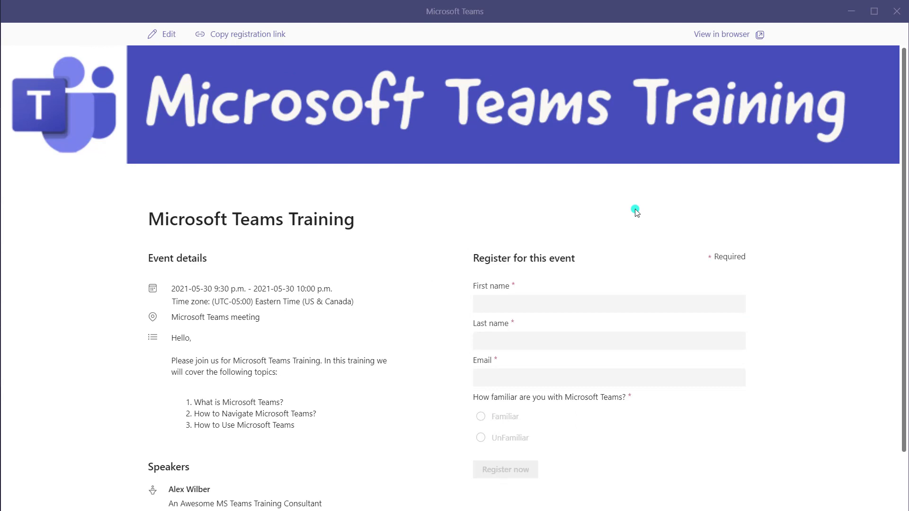
Step: Open the saved registration page as a preview in the browser
left_click(704, 39)
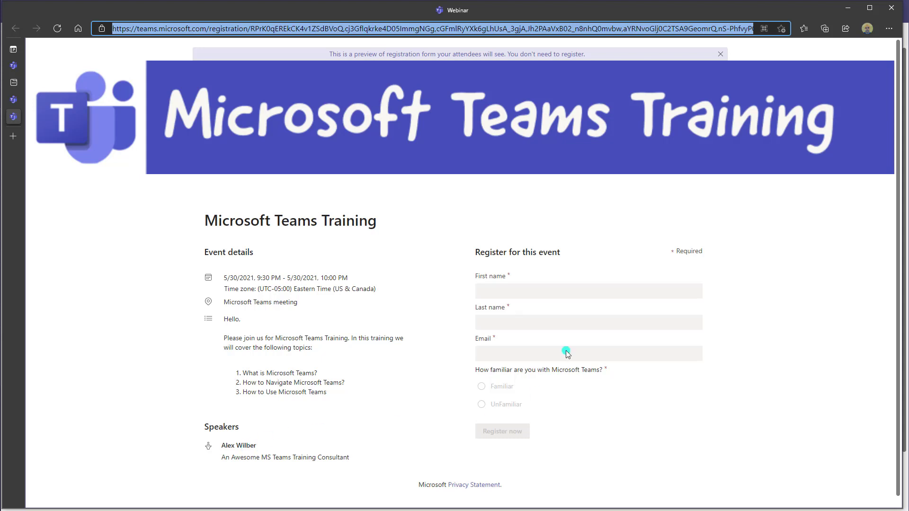
Step: Check the preview's First name field and notice text, then minimize Edge
left_click(523, 291)
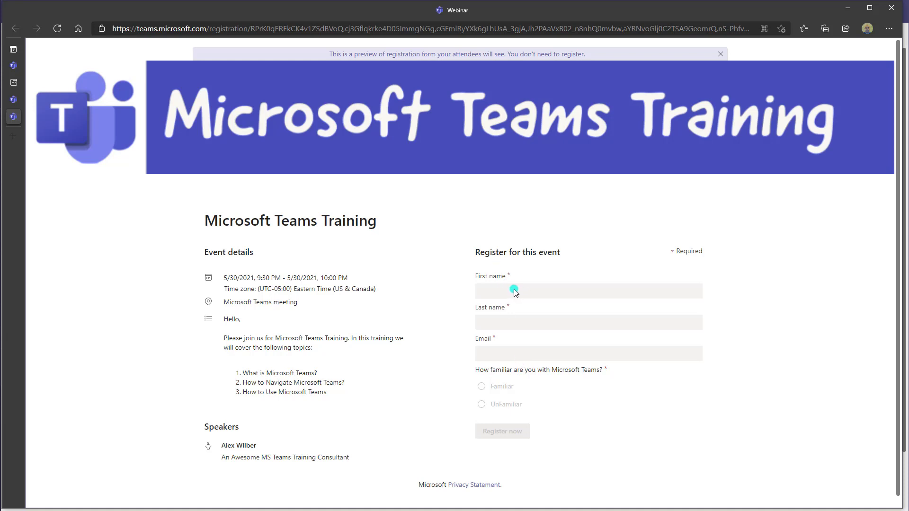
left_click_drag(340, 56, 579, 52)
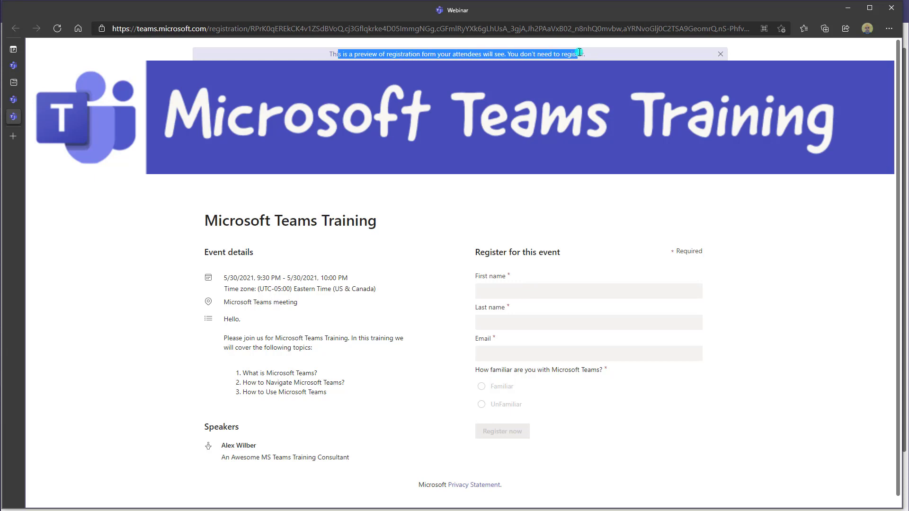
left_click(847, 7)
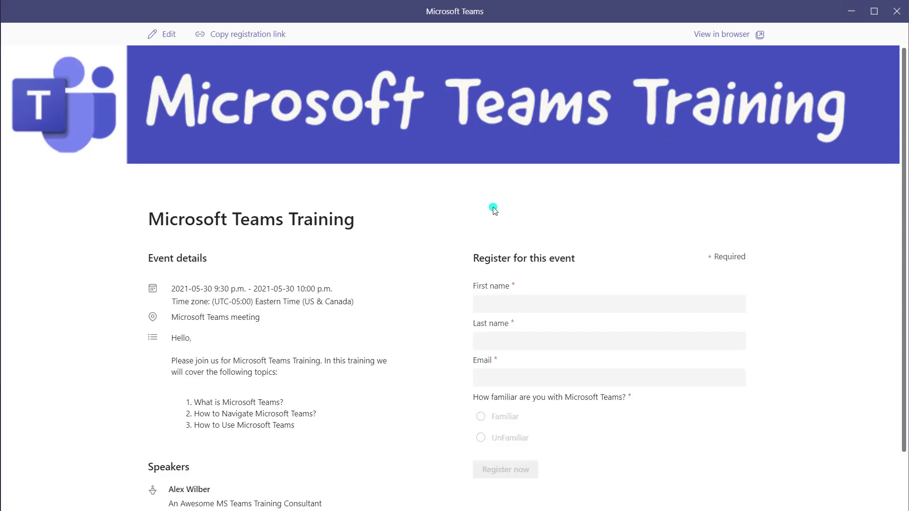
Step: Copy the webinar's registration link for sharing in chat
left_click(250, 42)
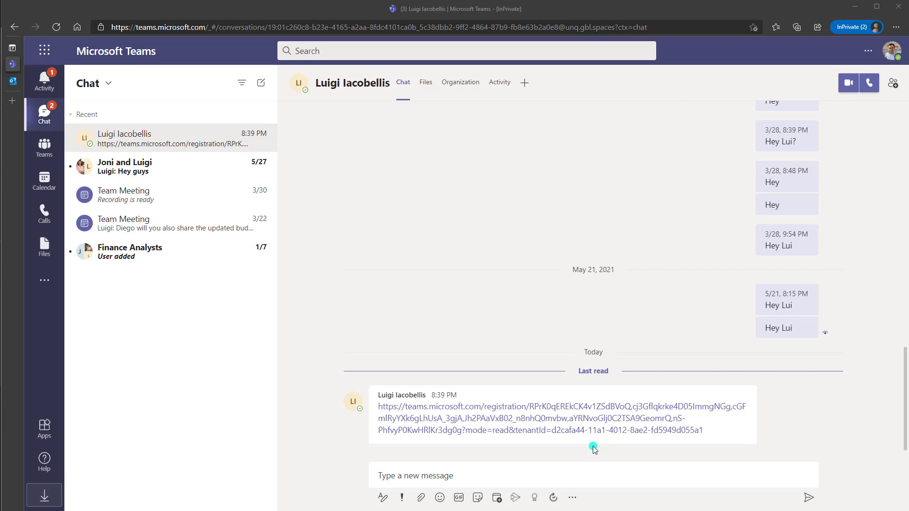
Step: Open the registration link posted in the chat message
mouse_move(543, 424)
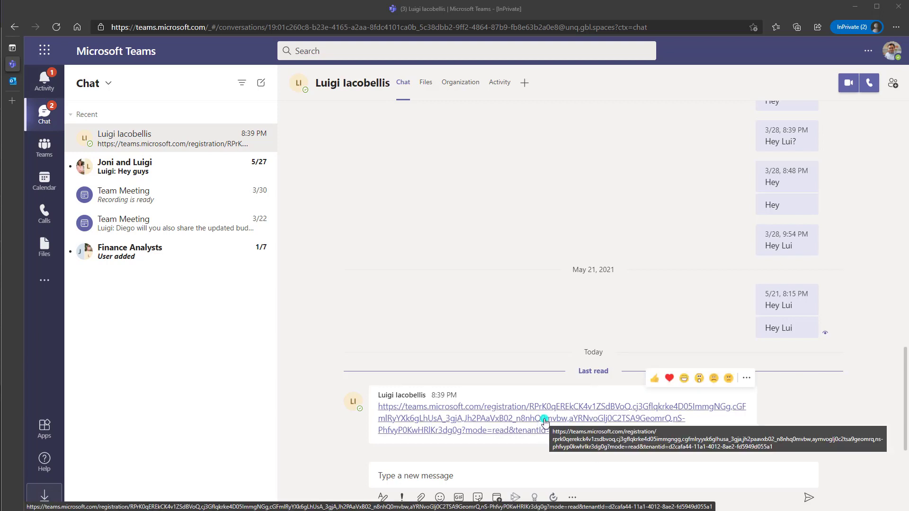
left_click(545, 422)
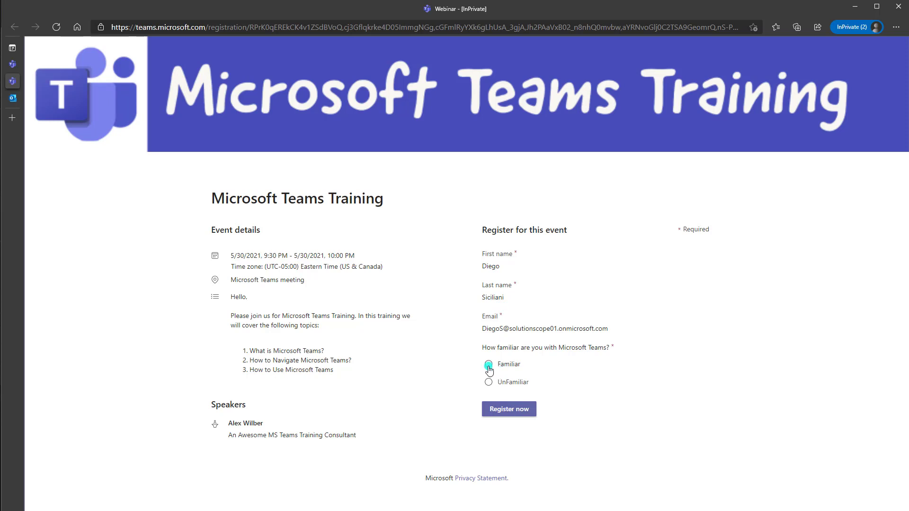
Step: Register the attendee with 'UnFamiliar' as the familiarity answer, then go to the Outlook inbox
left_click(488, 384)
left_click(510, 410)
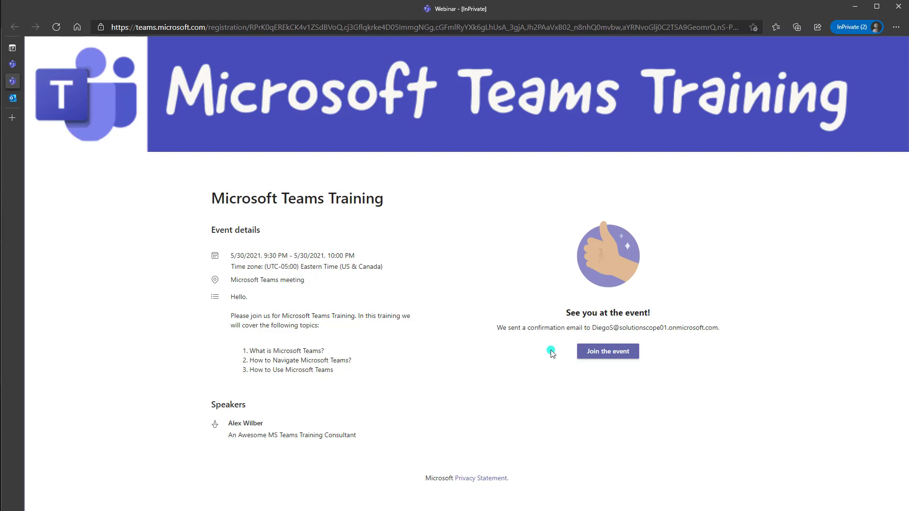
left_click_drag(495, 328, 729, 332)
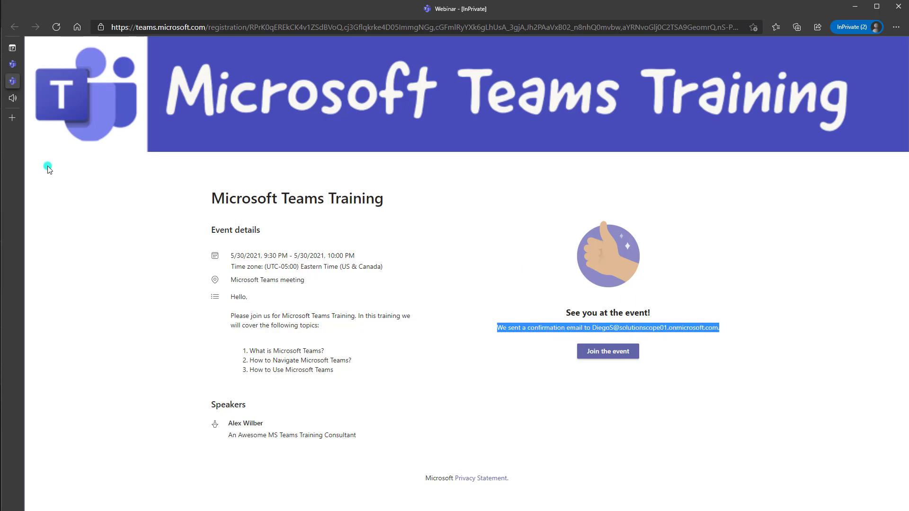
left_click(15, 98)
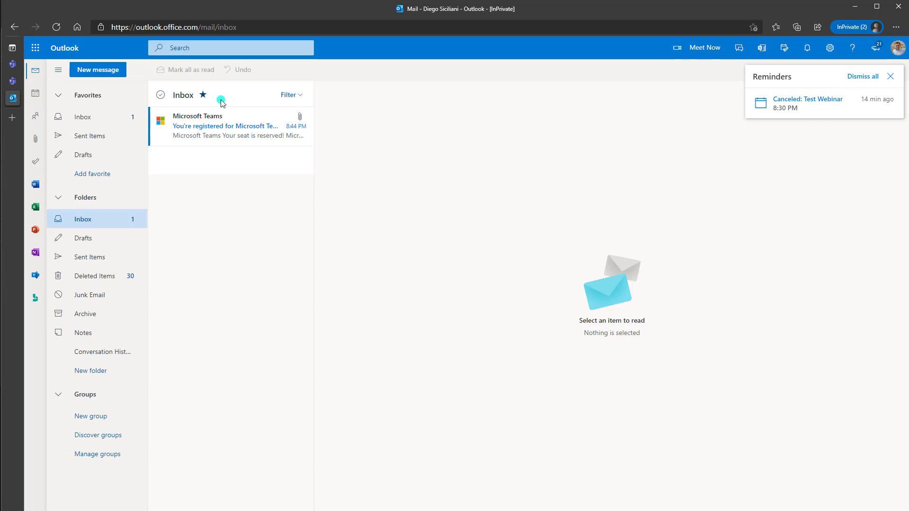
Step: Open the 'You're registered for Microsoft Teams Training' email showing the Microsoft Teams Training.ics attachment
left_click(202, 125)
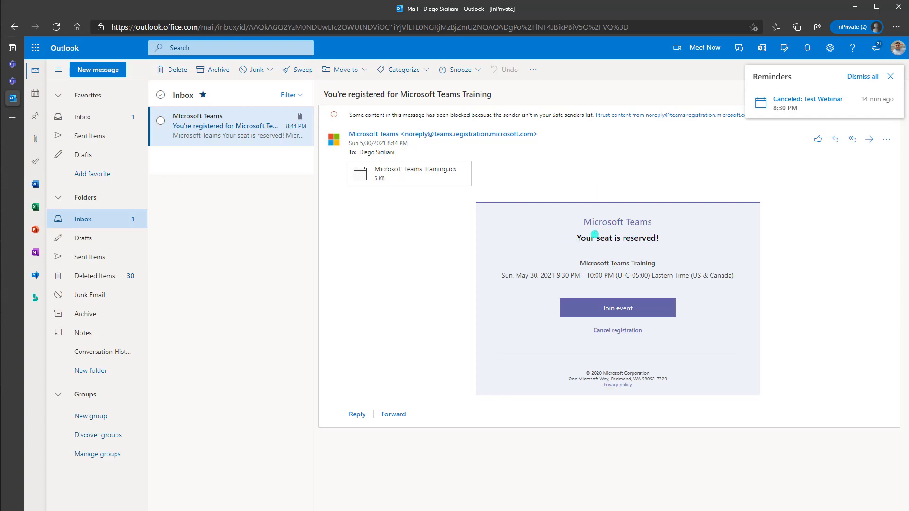
mouse_move(431, 177)
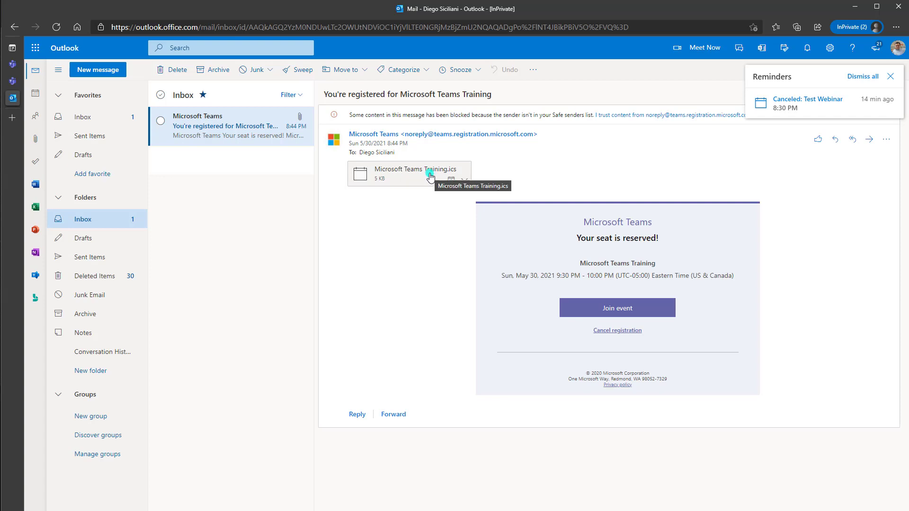